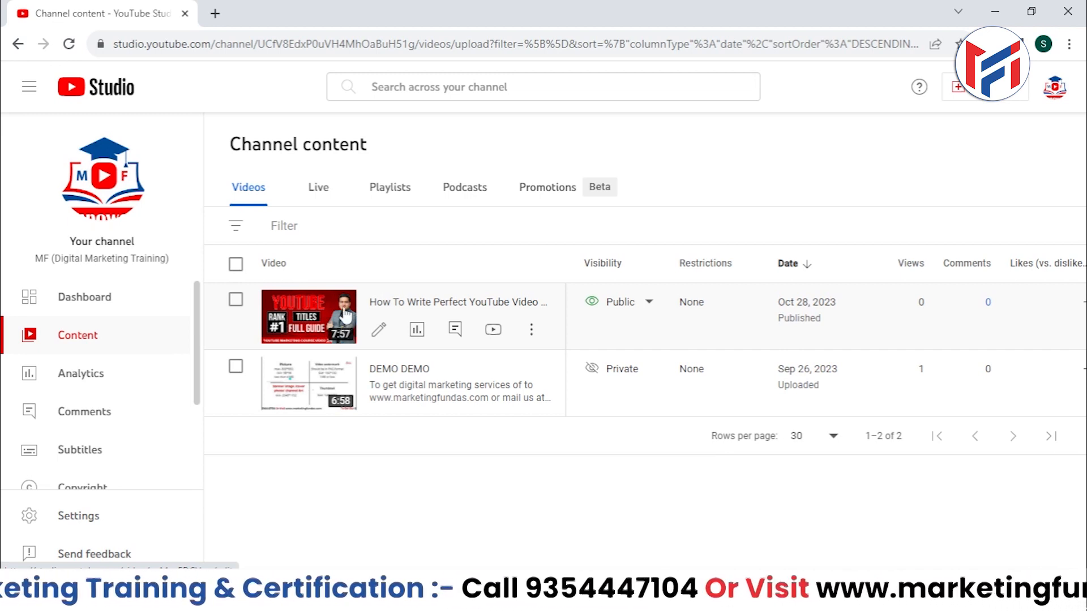
Open the published video "How To Write Perfect YouTube Video Title" in the video editor and start editing on the timeline
click(377, 337)
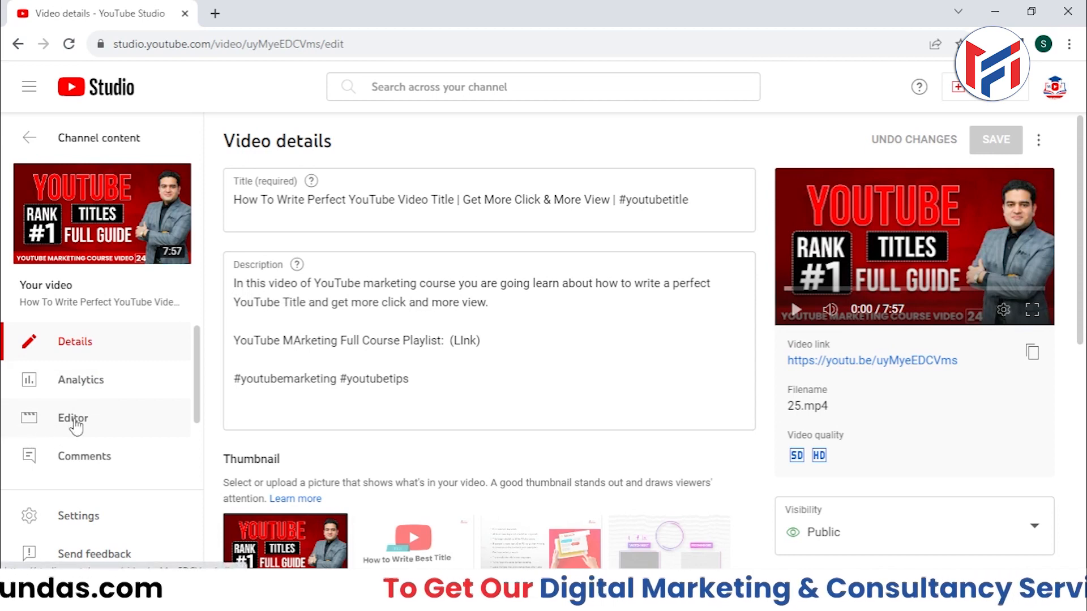
click(74, 422)
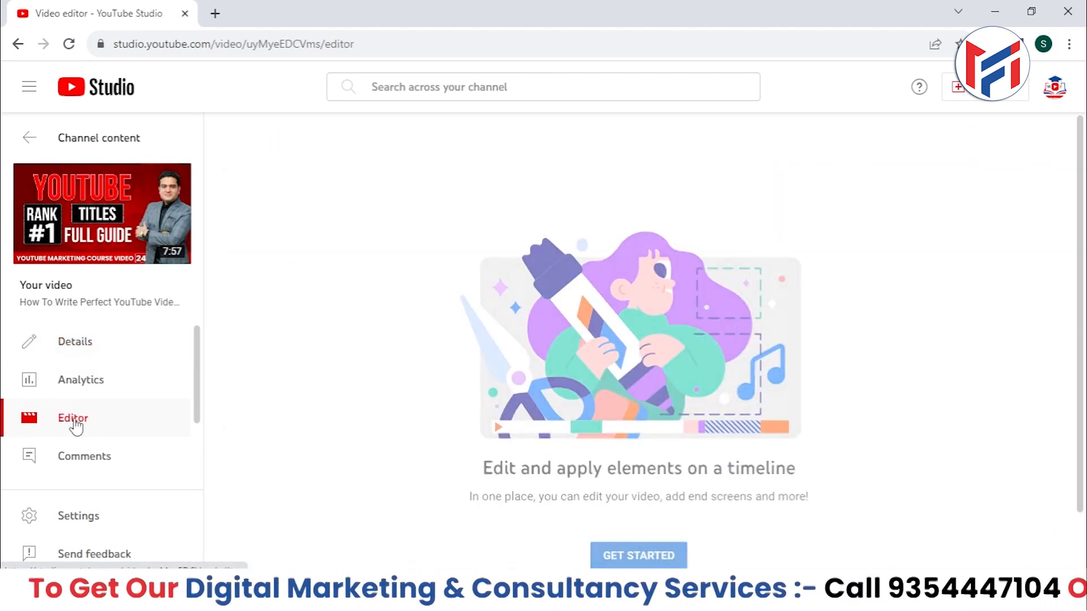
scroll(415, 265, down, 2)
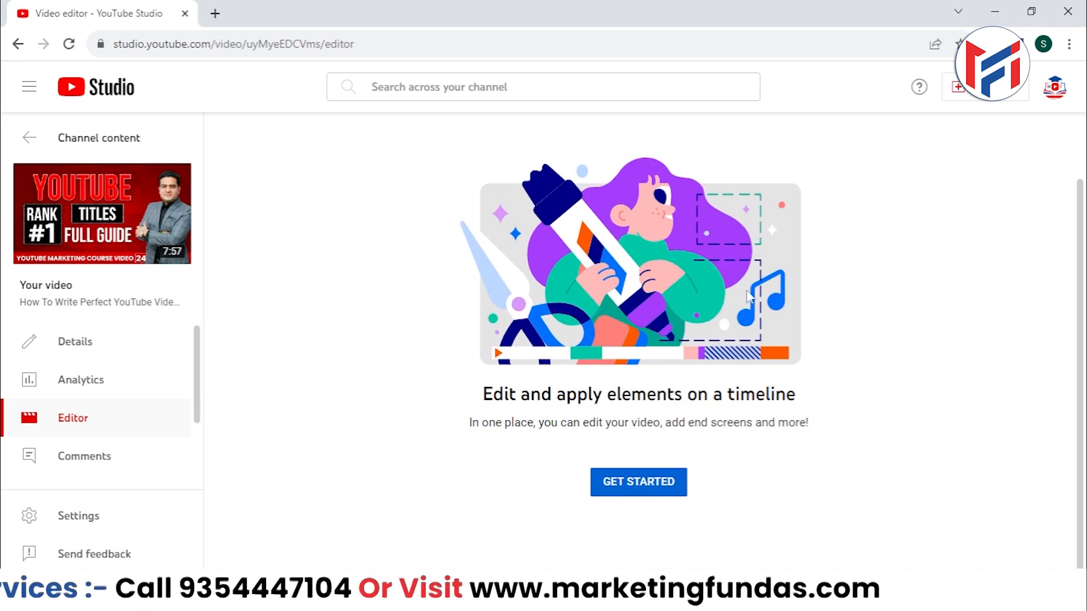
click(628, 490)
scroll(629, 490, up, 2)
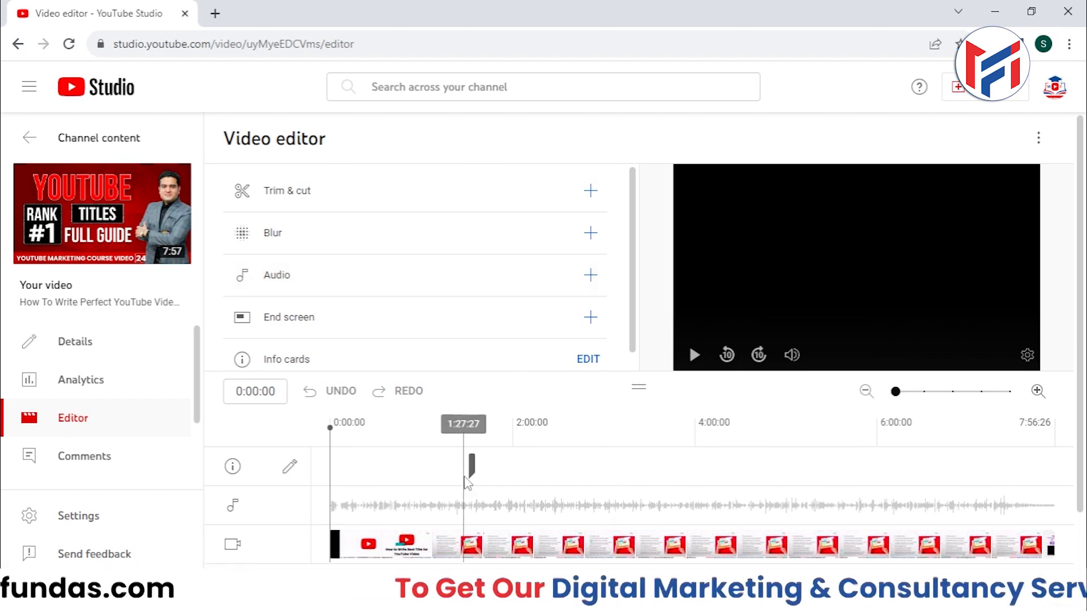
Move the playhead along the timeline to about 2:12:00 and open Trim & cut for the video
click(535, 465)
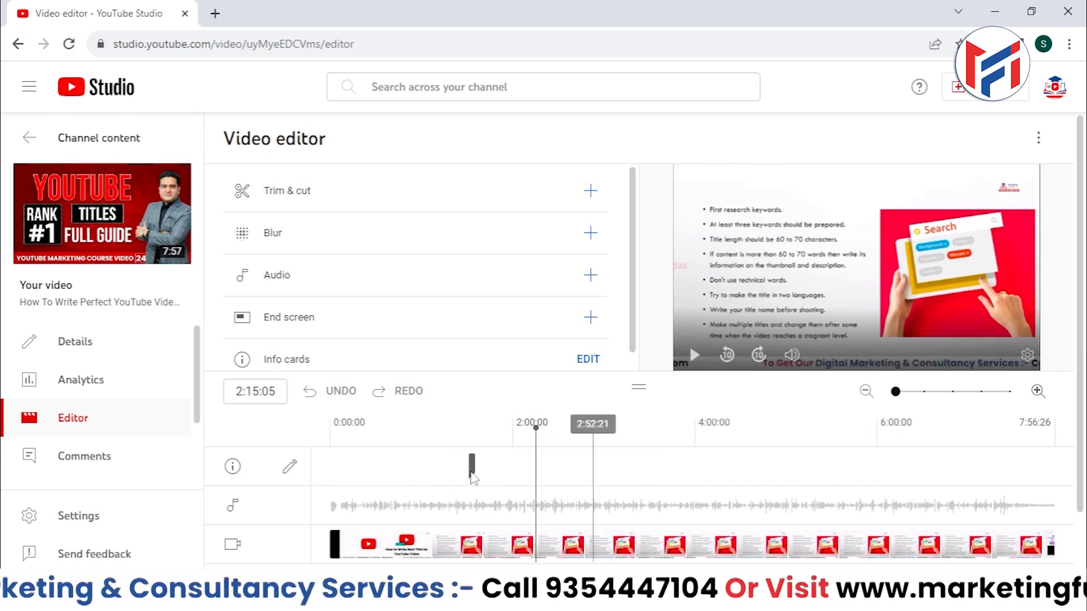
drag(330, 458, 1055, 454)
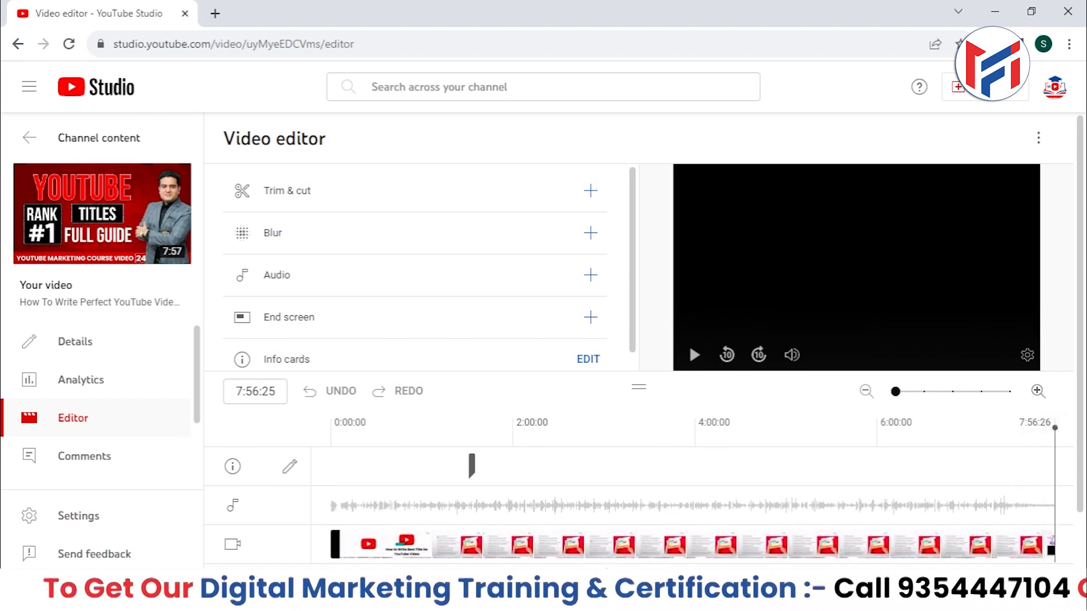
click(520, 447)
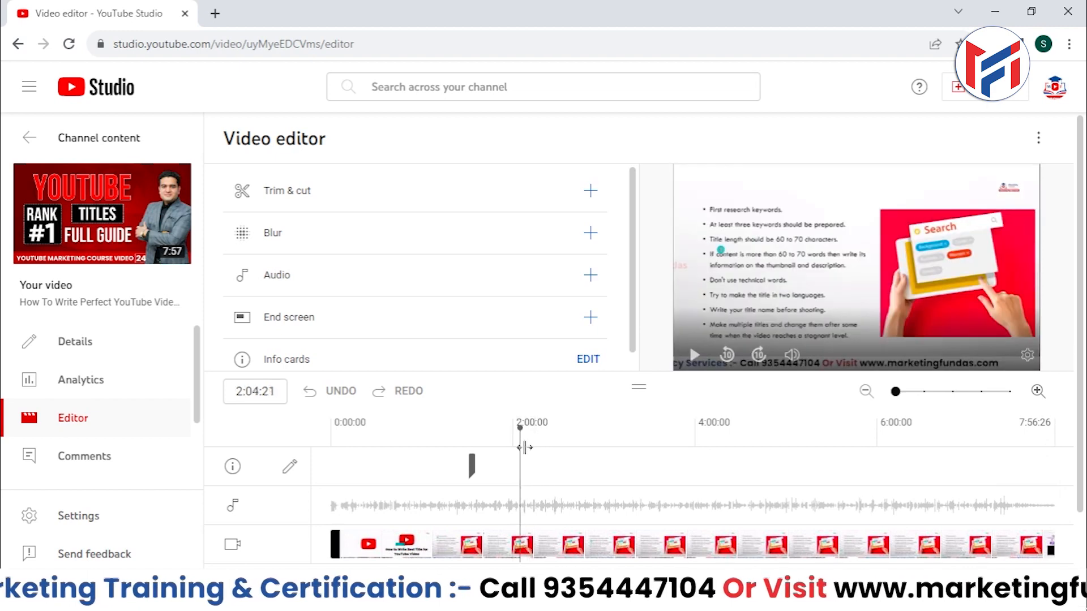
drag(525, 447, 531, 447)
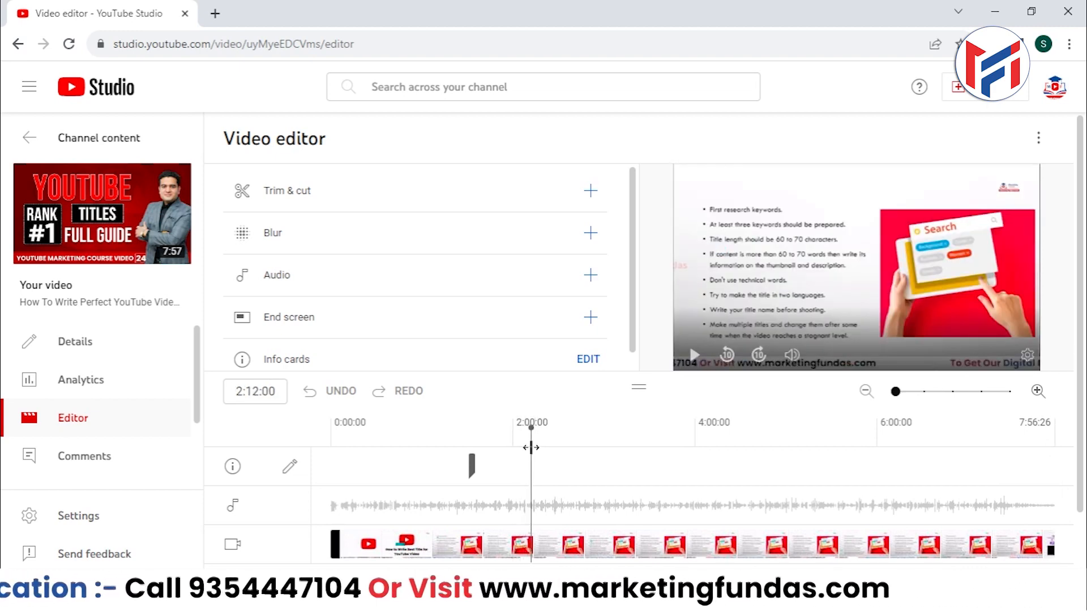
click(372, 208)
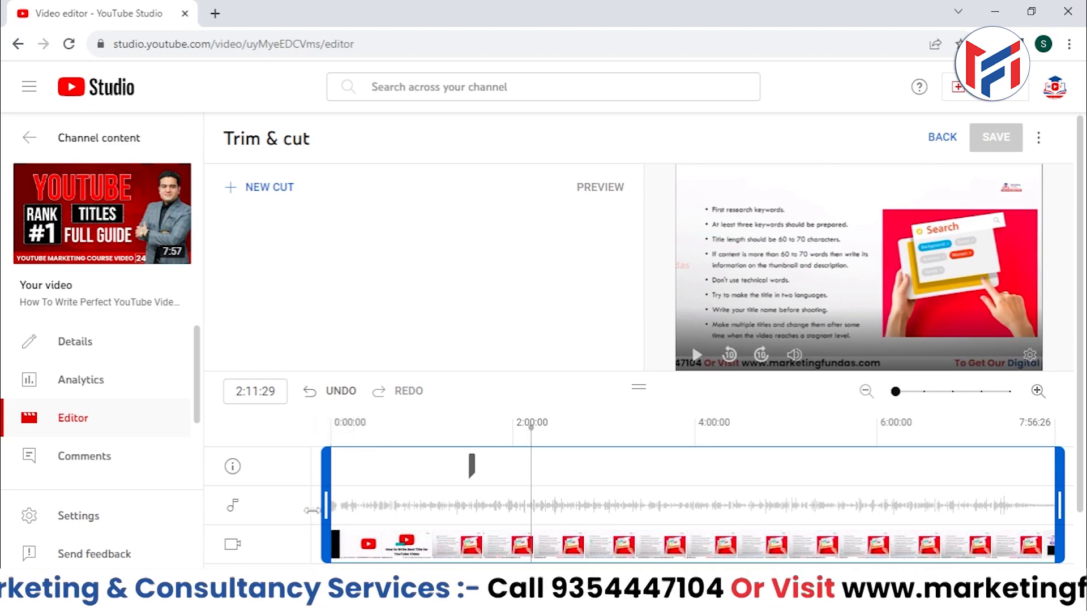
Try trimming the video's start to about 0:20:27 and restore both trim handles to the full video length
click(1058, 514)
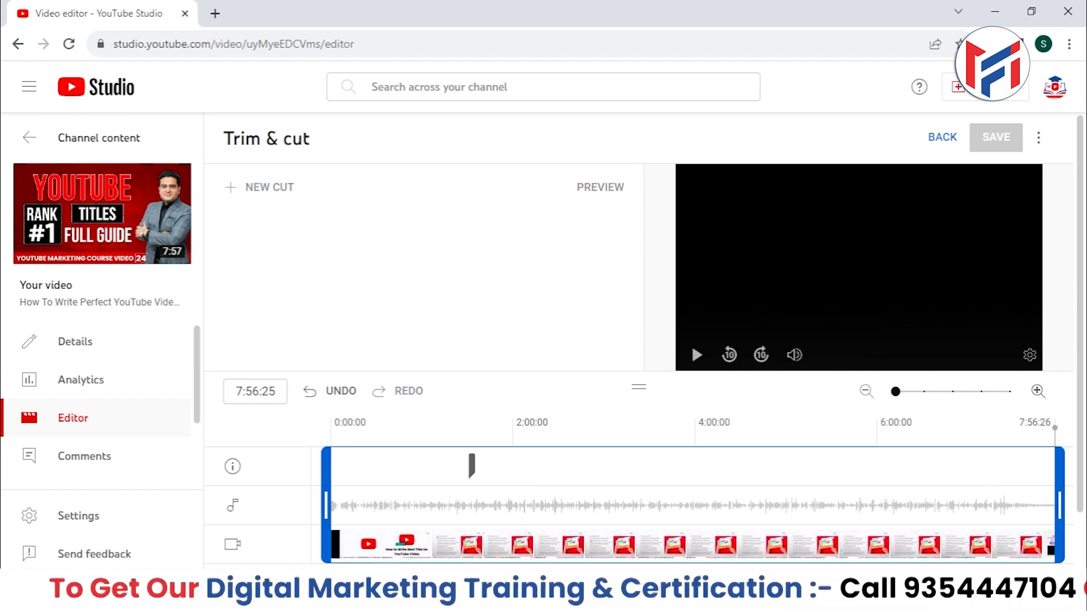
drag(353, 512, 461, 522)
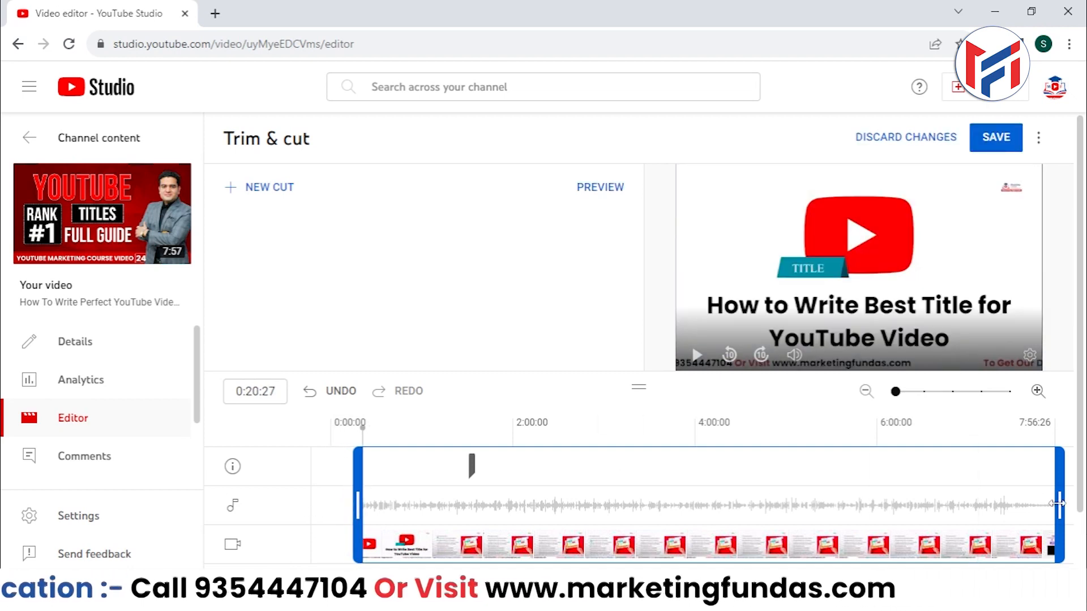
click(1022, 512)
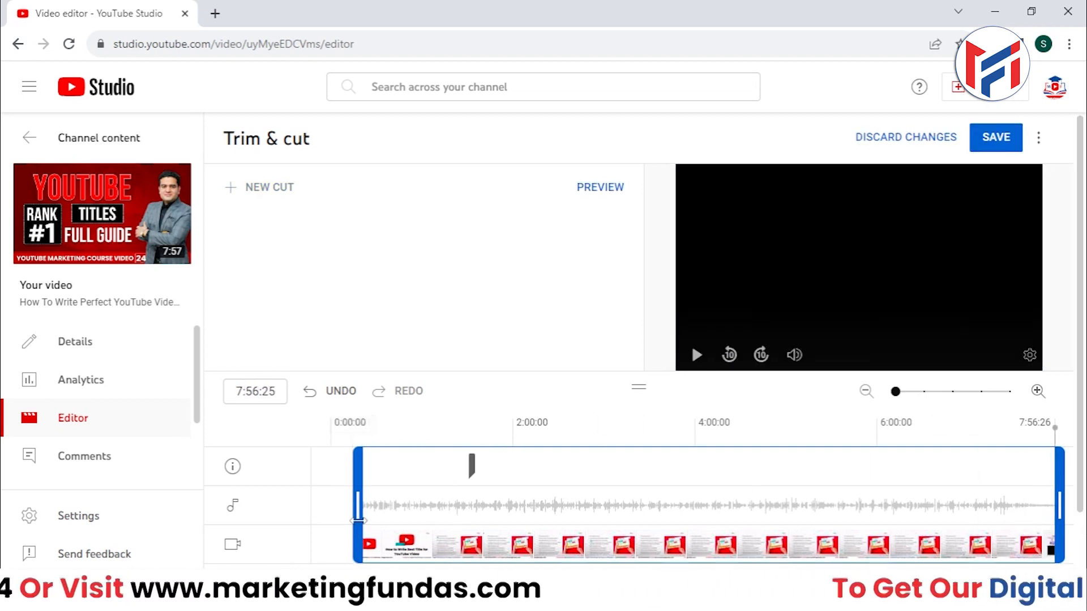
drag(358, 506, 323, 504)
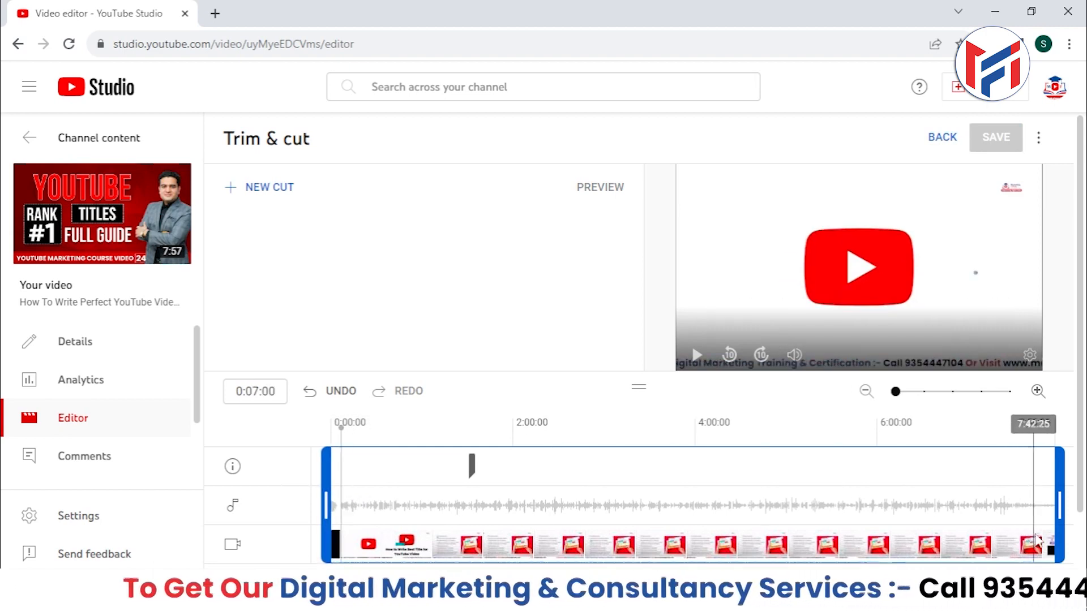
click(1064, 525)
mouse_move(1065, 525)
mouse_down()
mouse_move(1015, 527)
mouse_move(1074, 526)
mouse_up()
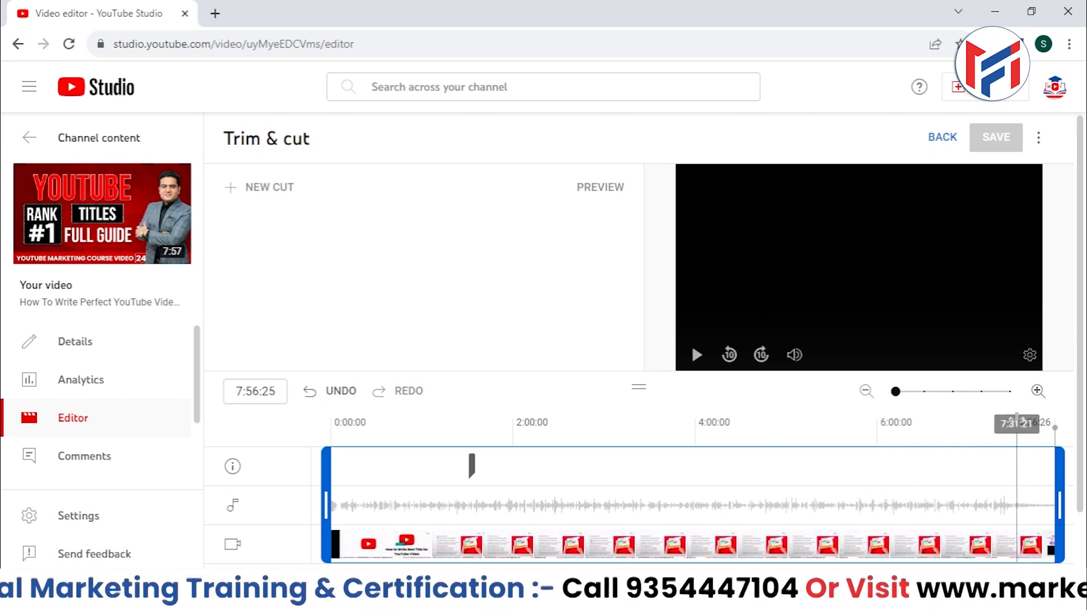
Add a new cut starting at 7:31:21 near the end of the video
click(1016, 424)
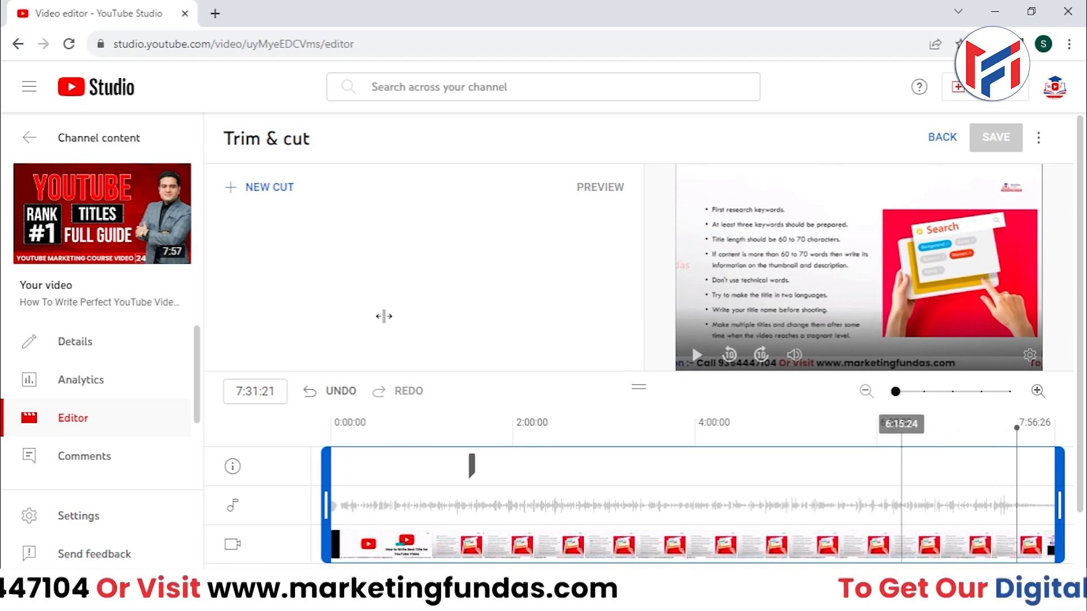
click(264, 190)
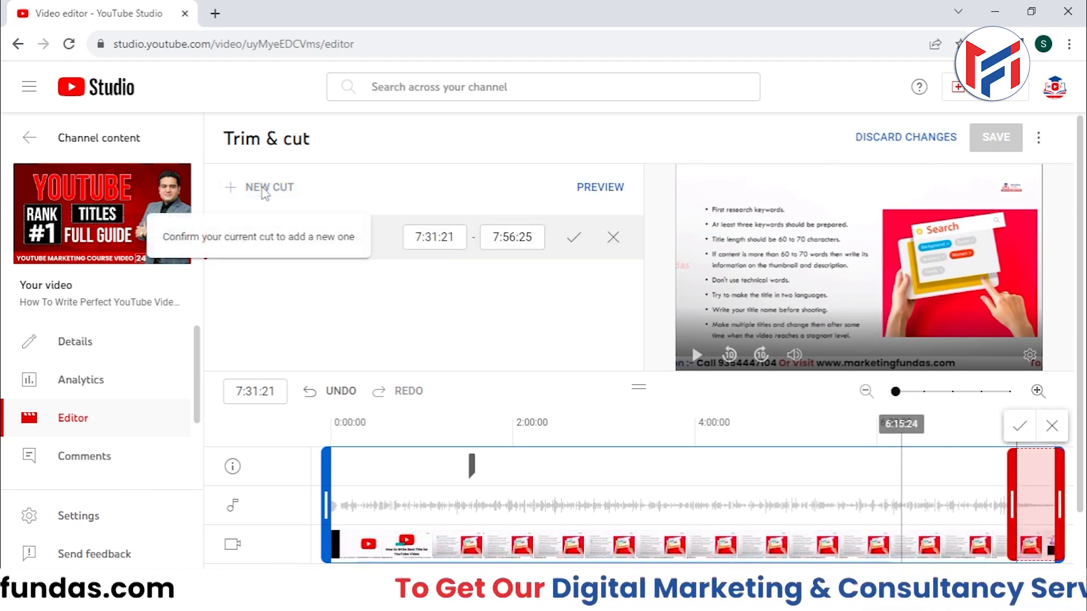
click(1013, 490)
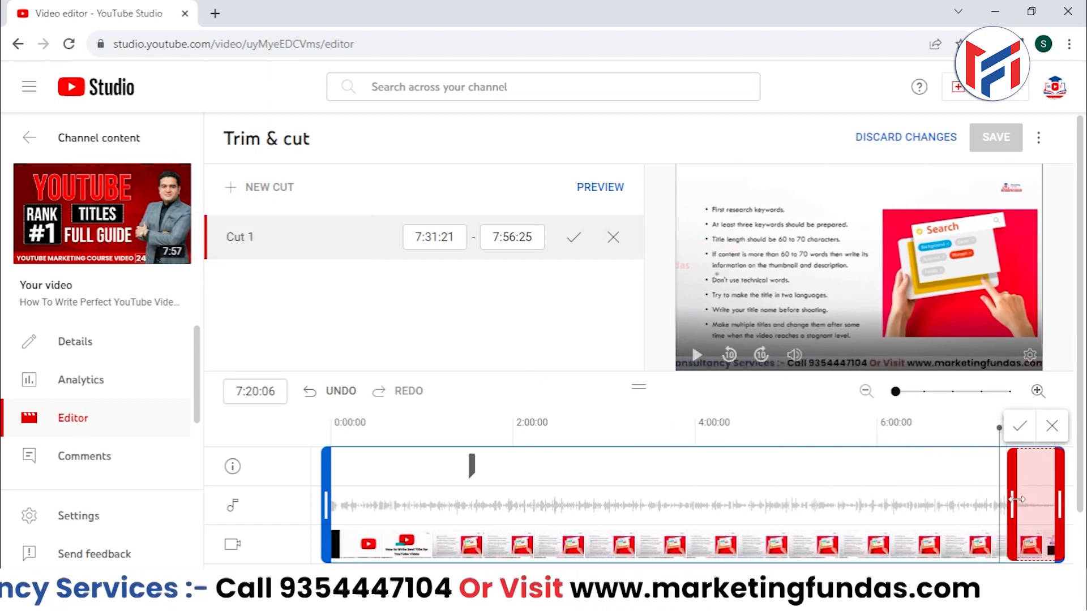
Move the cut's boundaries to the section from 1:59:29 to 2:10:09
click(514, 450)
drag(514, 443, 527, 441)
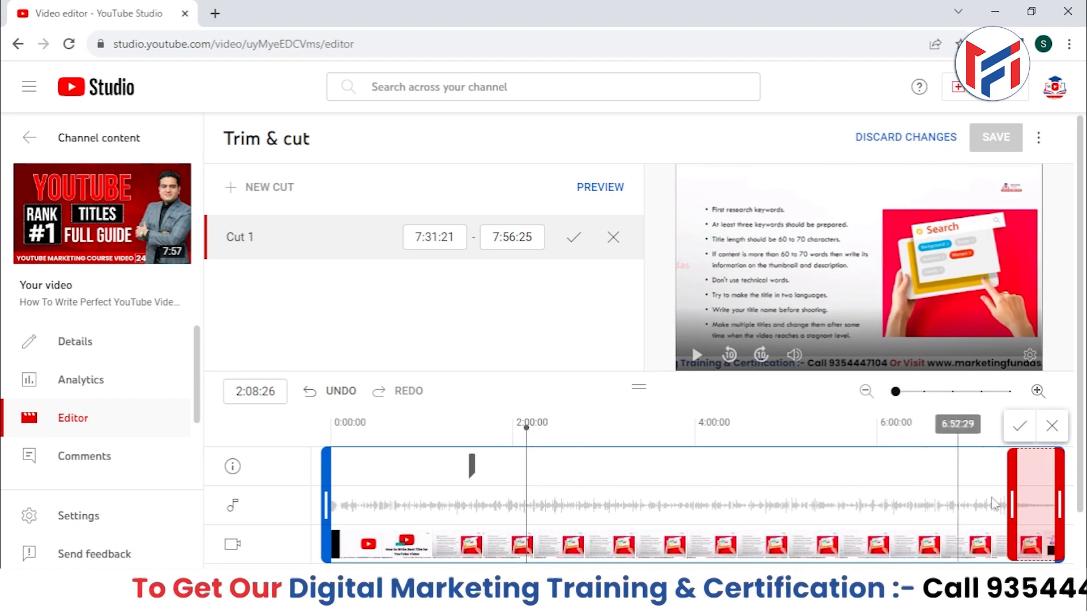
drag(1012, 497, 505, 496)
drag(1063, 535, 532, 505)
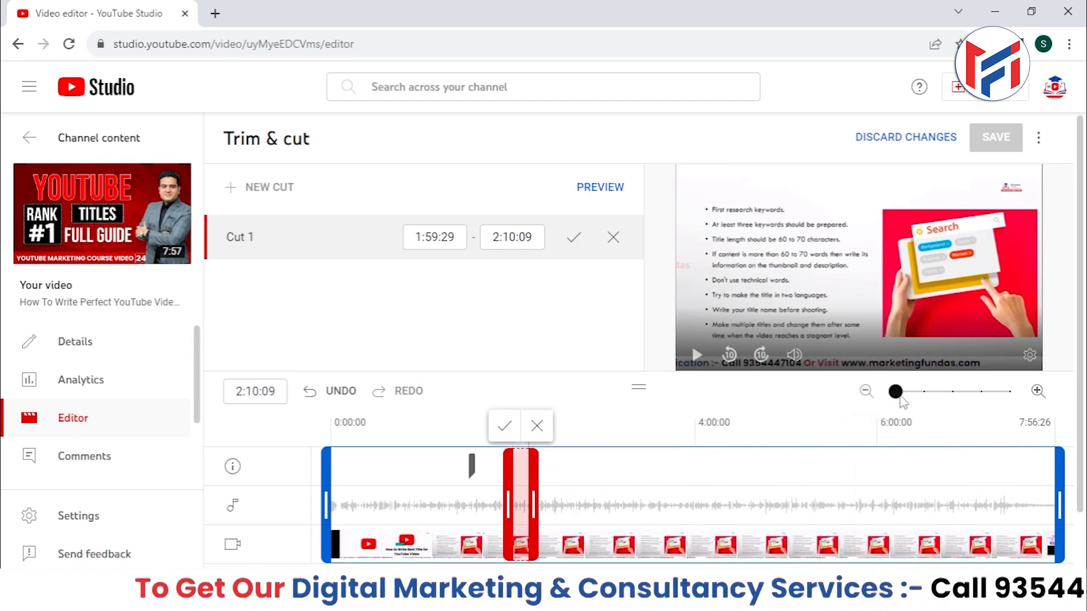
Extend the first cut's end to 2:14:29 and confirm the cut
click(908, 396)
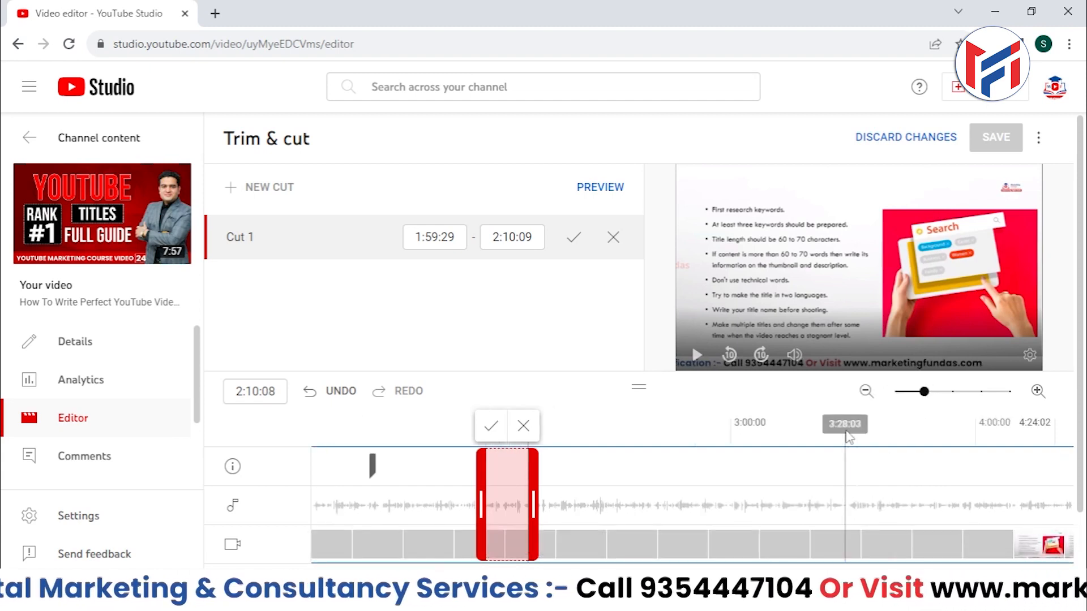
click(951, 392)
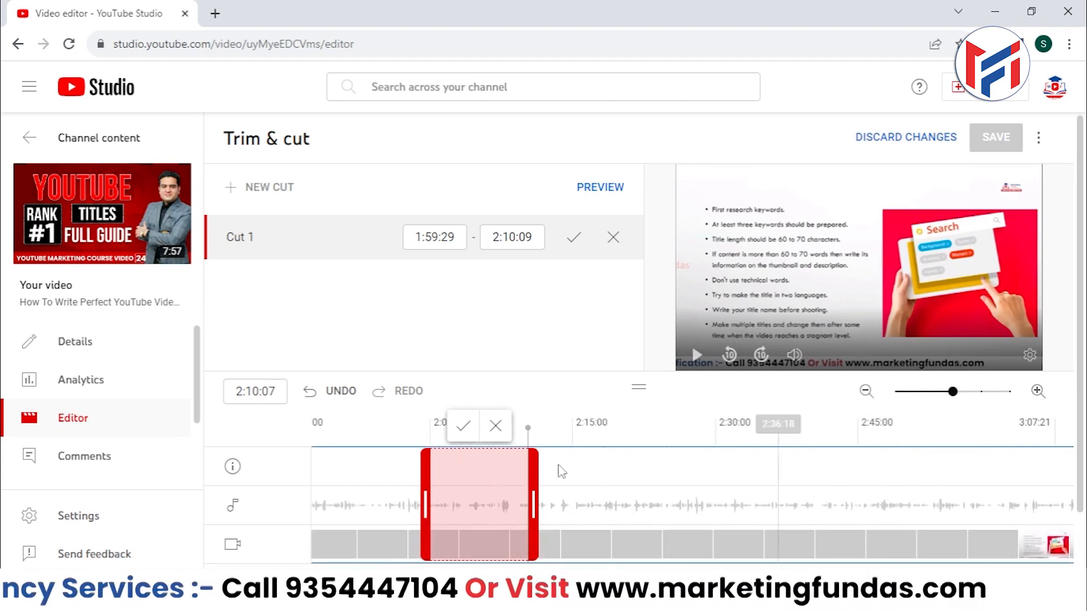
drag(533, 495, 576, 487)
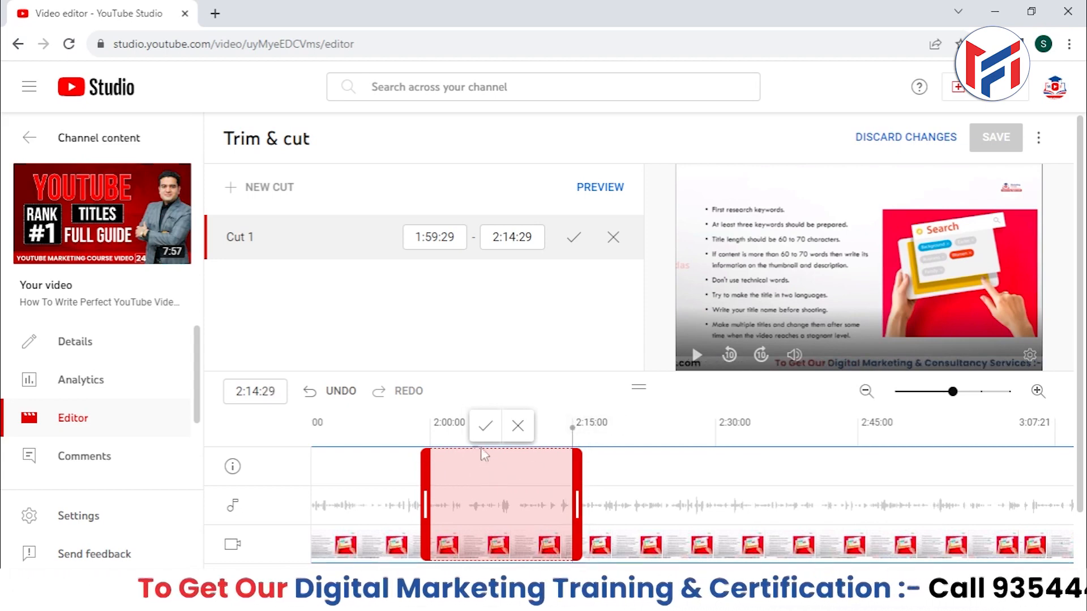
click(485, 430)
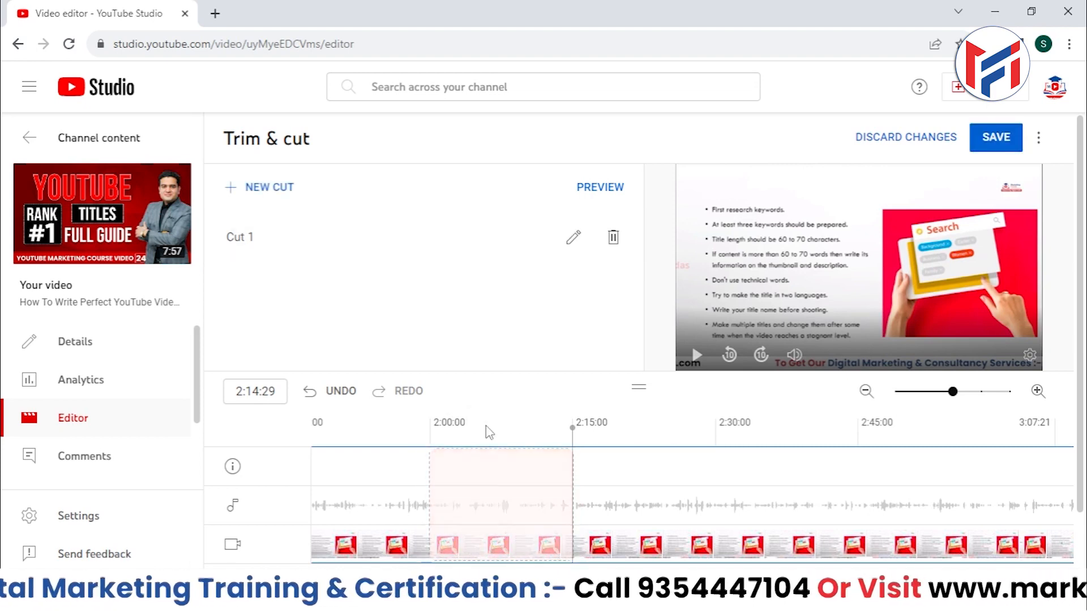
Add a second cut after the first one and extend its end to 3:29:29
mouse_move(469, 470)
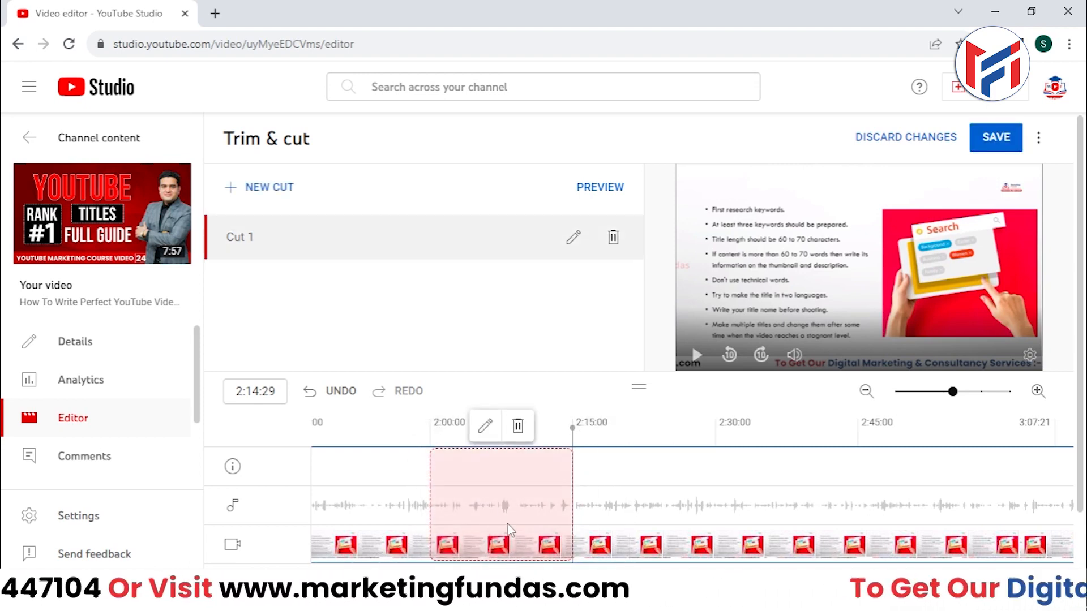
scroll(690, 504, right, 5)
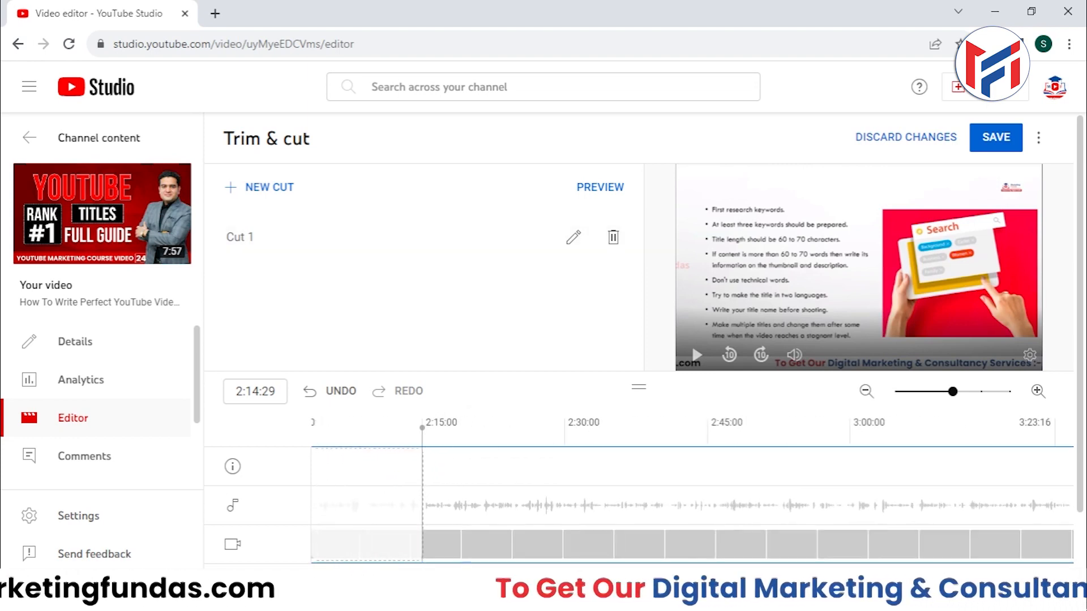
scroll(690, 504, right, 3)
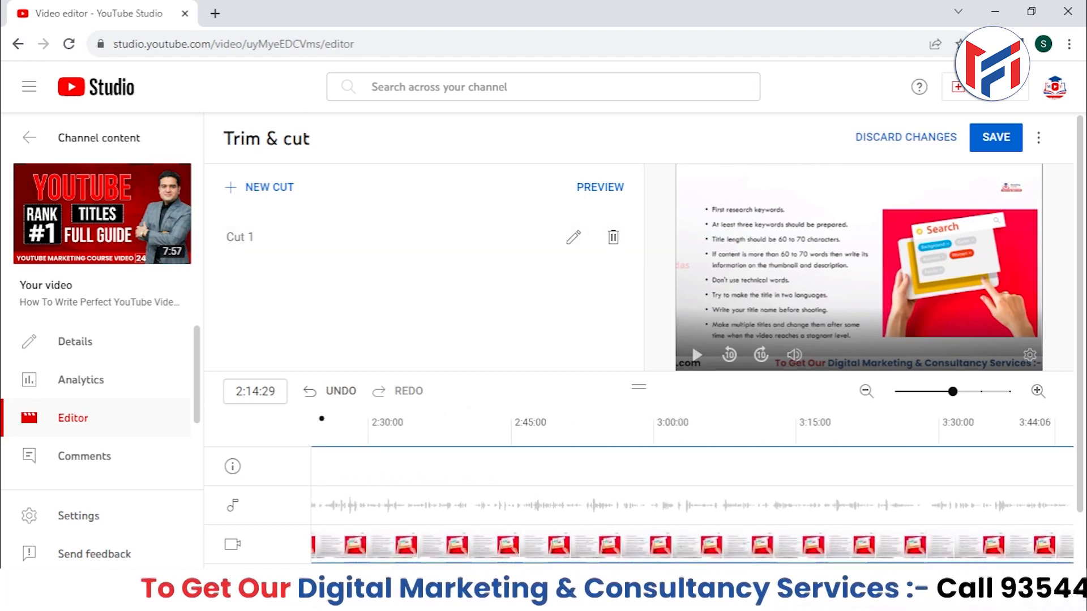
scroll(587, 502, right, 3)
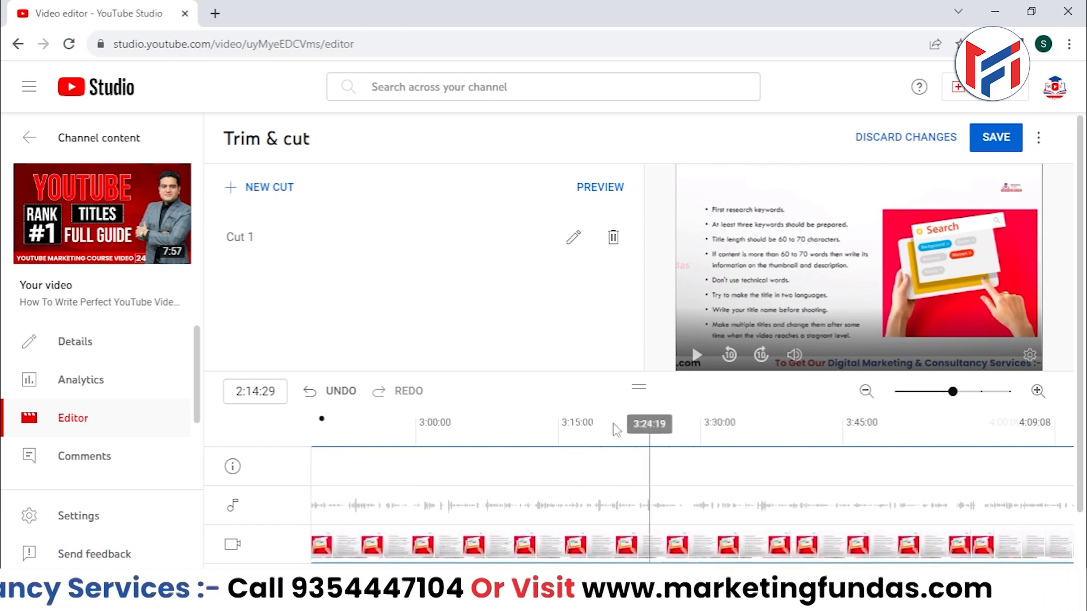
click(265, 187)
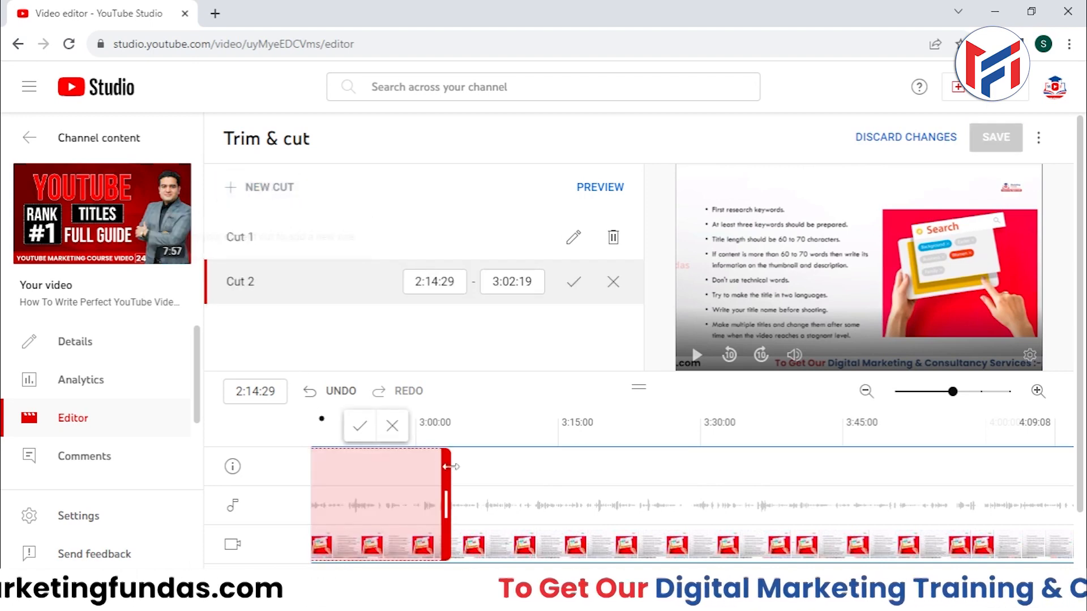
drag(455, 503, 706, 511)
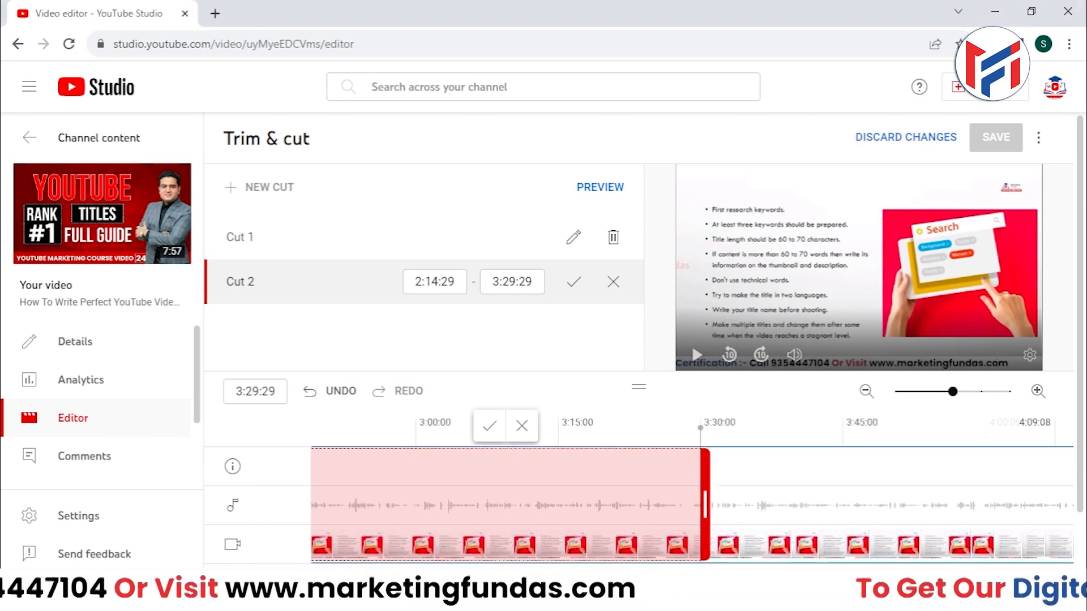
Set the second cut's start to 3:14:29
scroll(692, 504, left, 10)
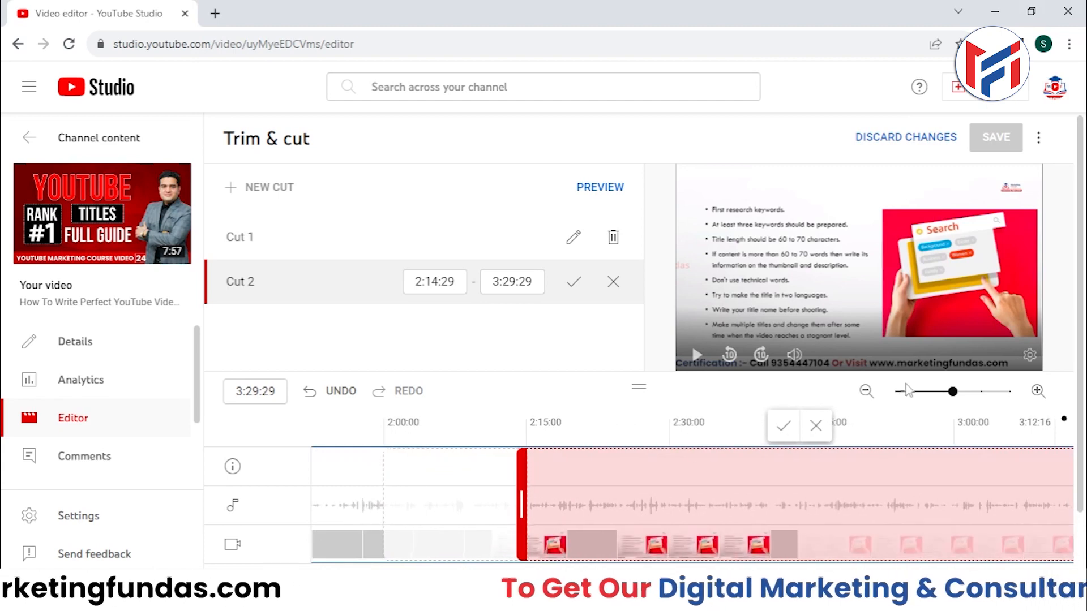
click(865, 391)
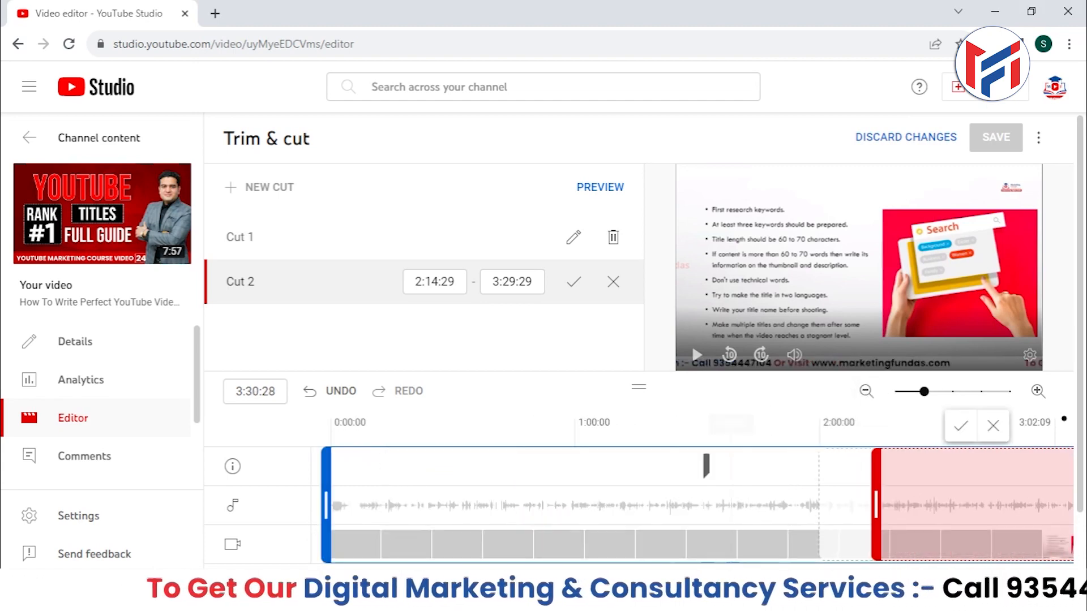
scroll(630, 506, right, 10)
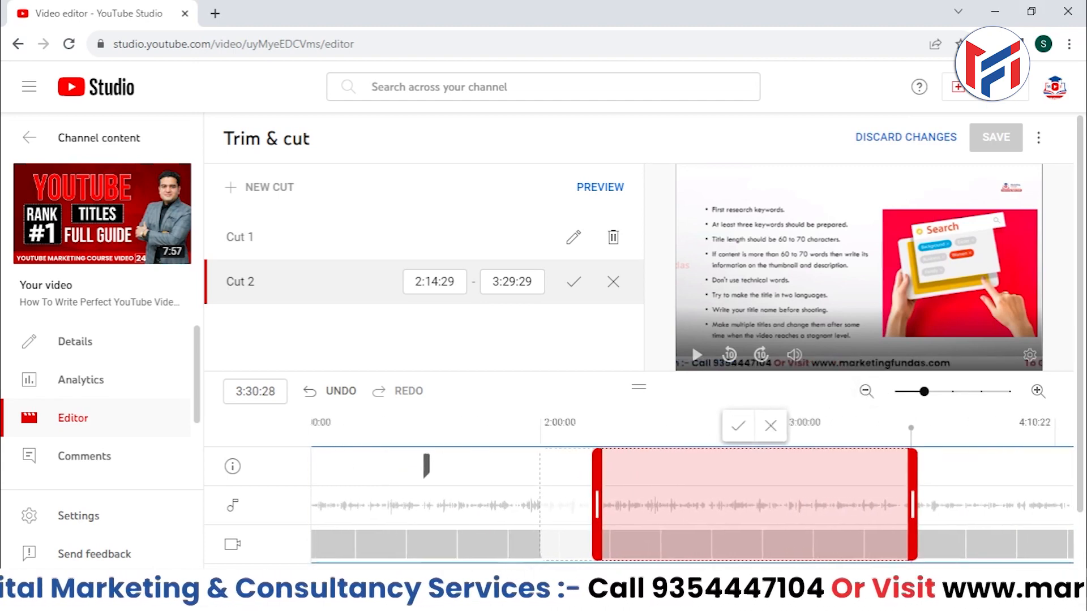
drag(630, 505, 775, 505)
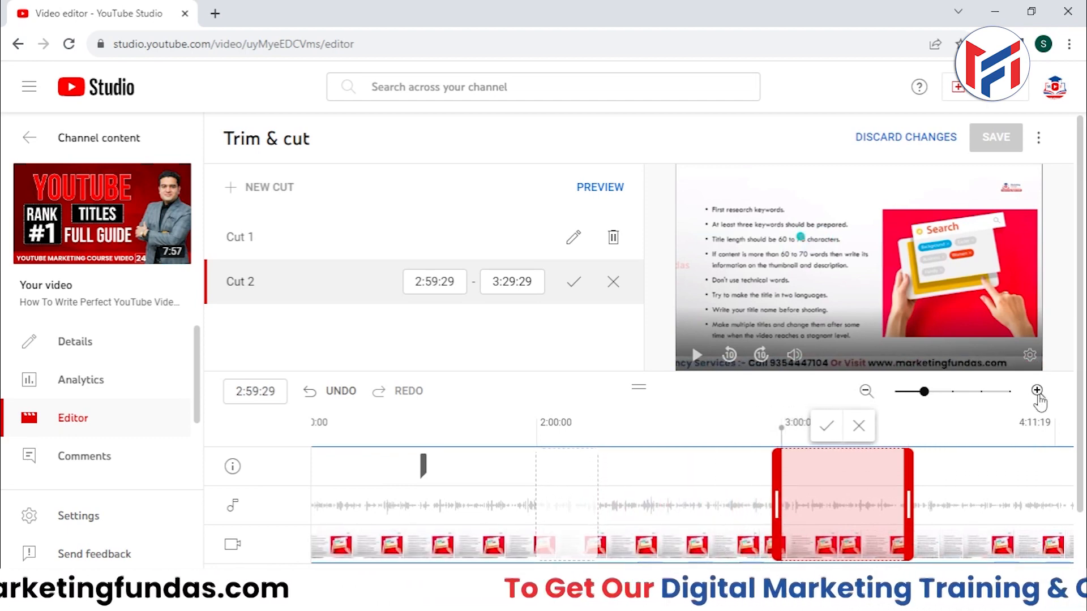
click(1037, 391)
scroll(691, 498, right, 5)
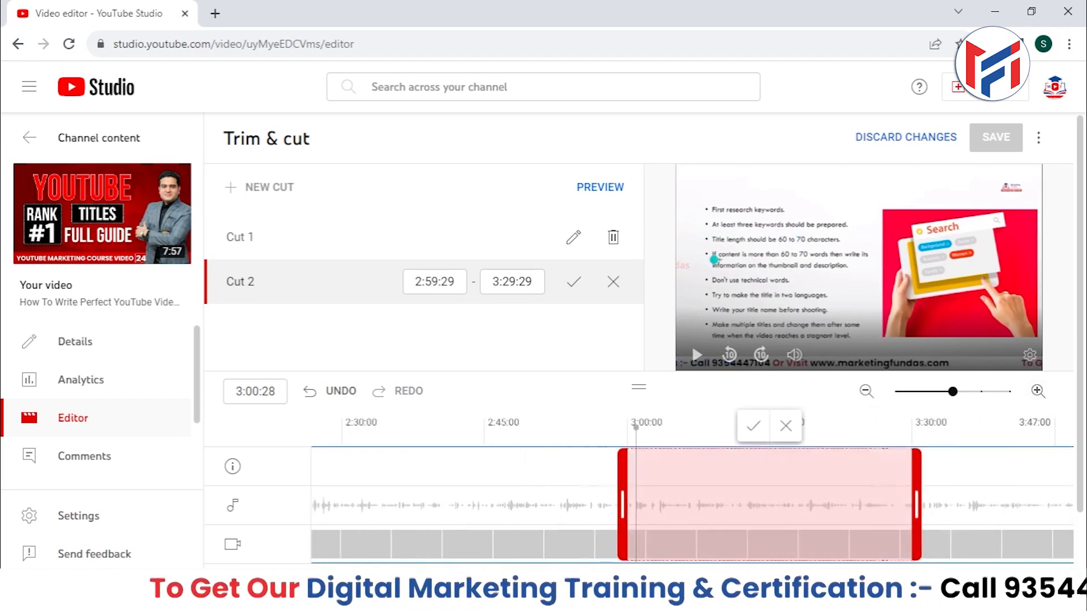
drag(521, 504, 669, 504)
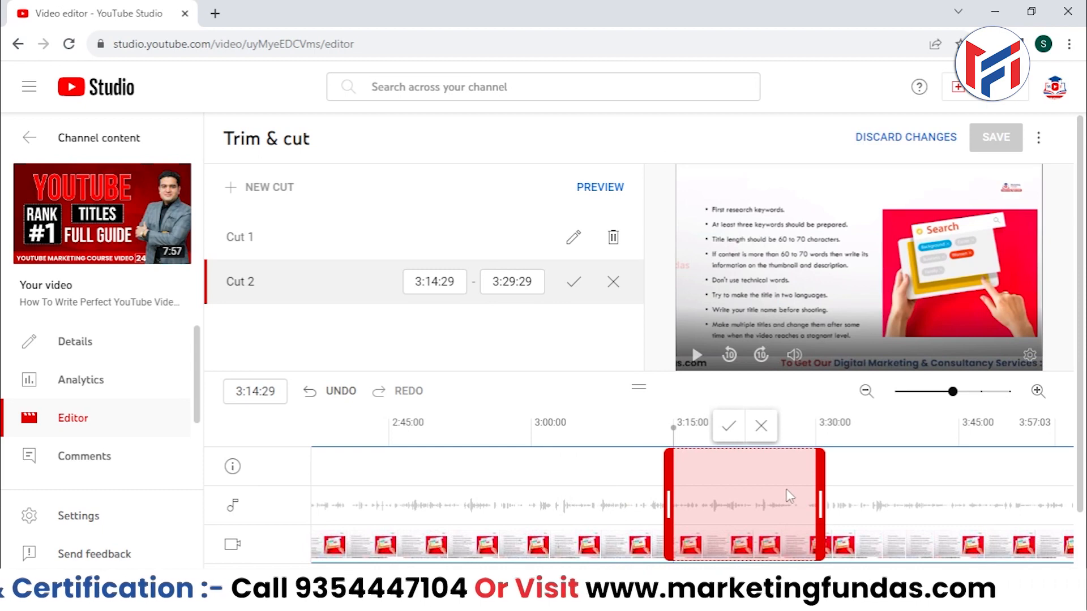
Confirm the second cut from 3:14:29 to 3:29:29 and check both cuts across the full video length
click(728, 428)
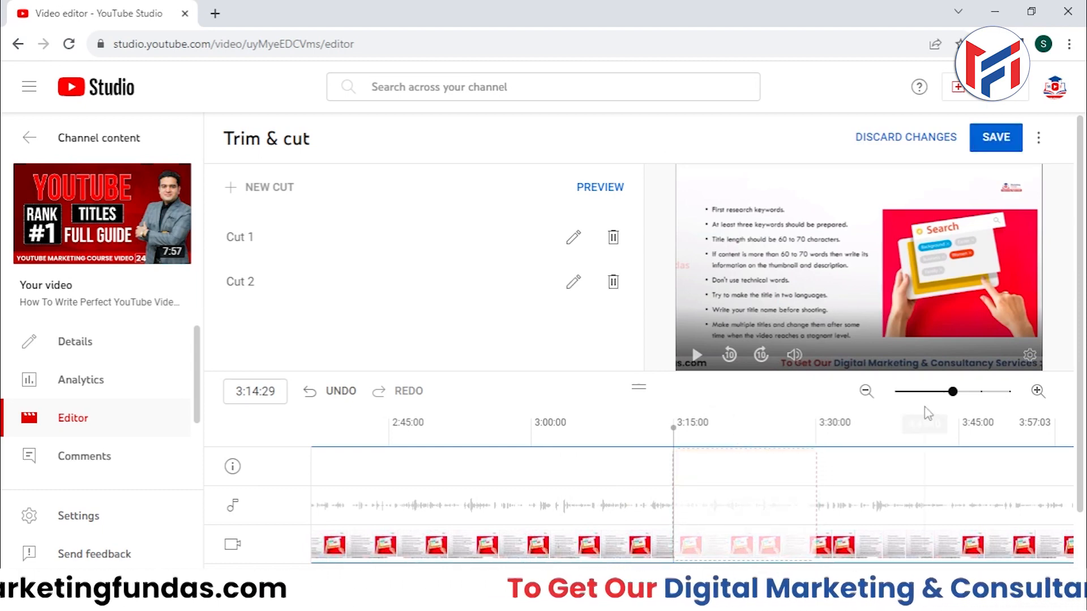
click(866, 391)
click(866, 391)
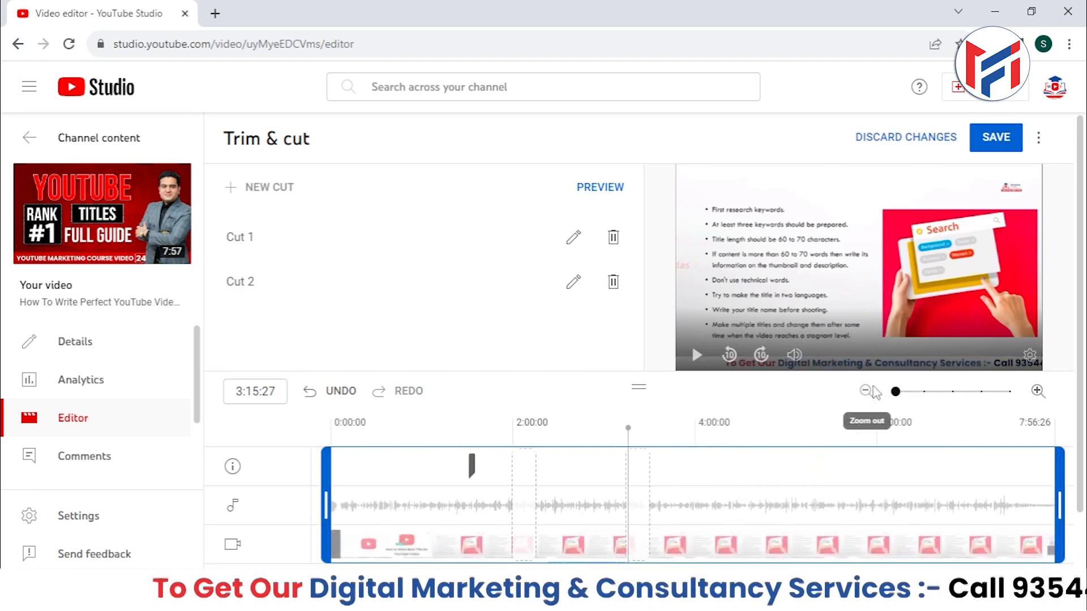
click(639, 505)
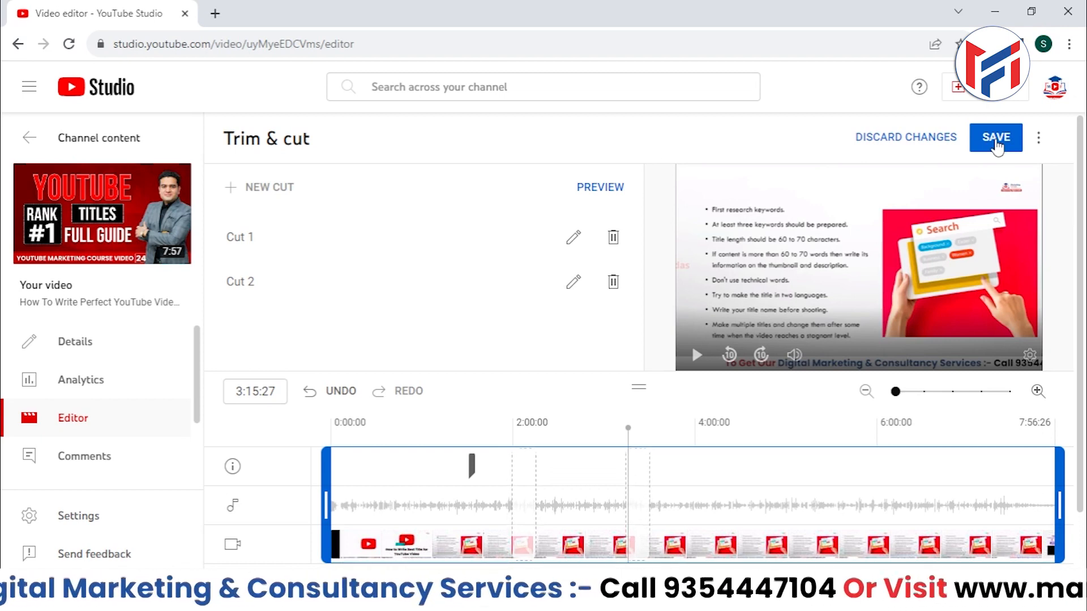
Save the trimmed video, confirming the changes, and return to the channel's list of videos
click(996, 141)
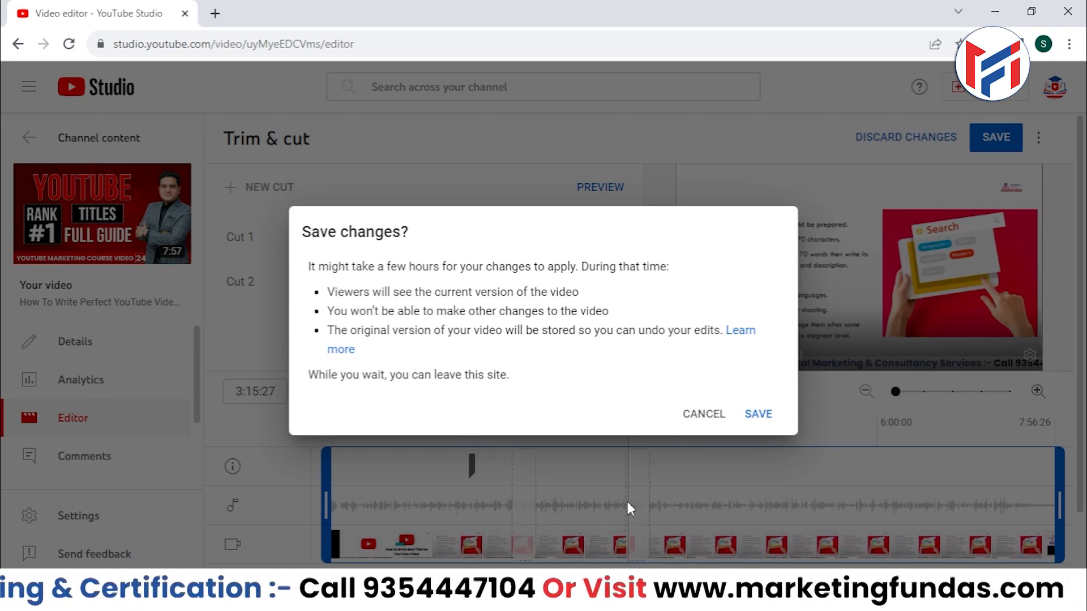
click(754, 419)
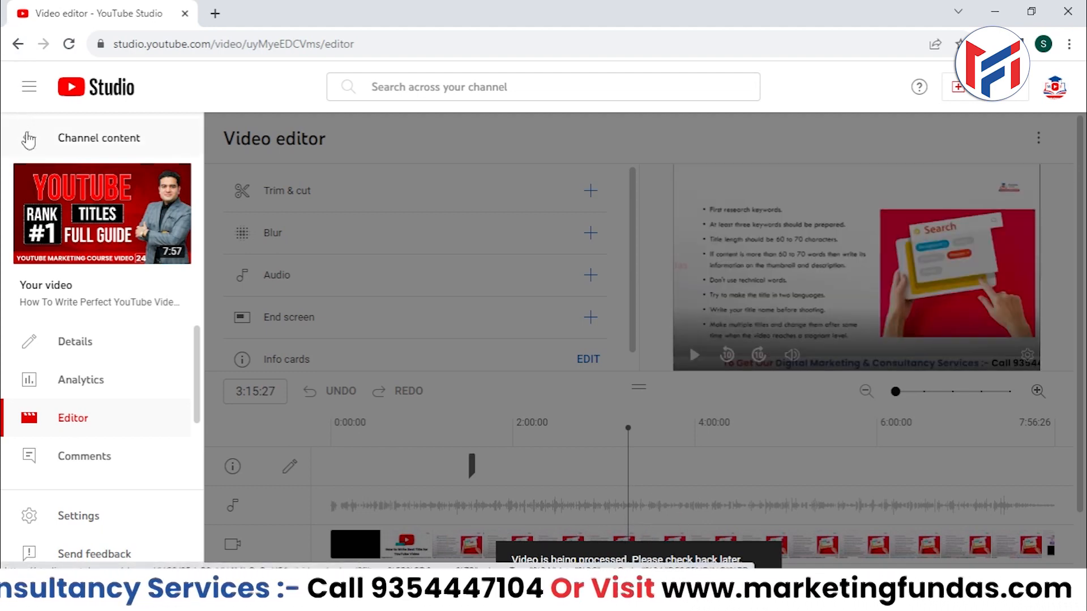
click(29, 140)
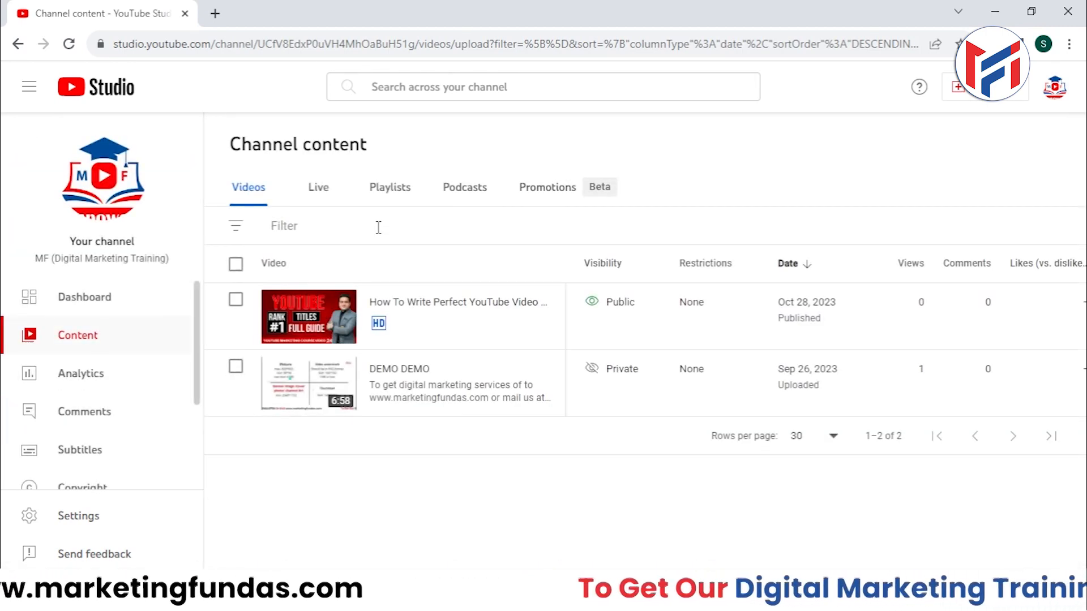
mouse_move(344, 382)
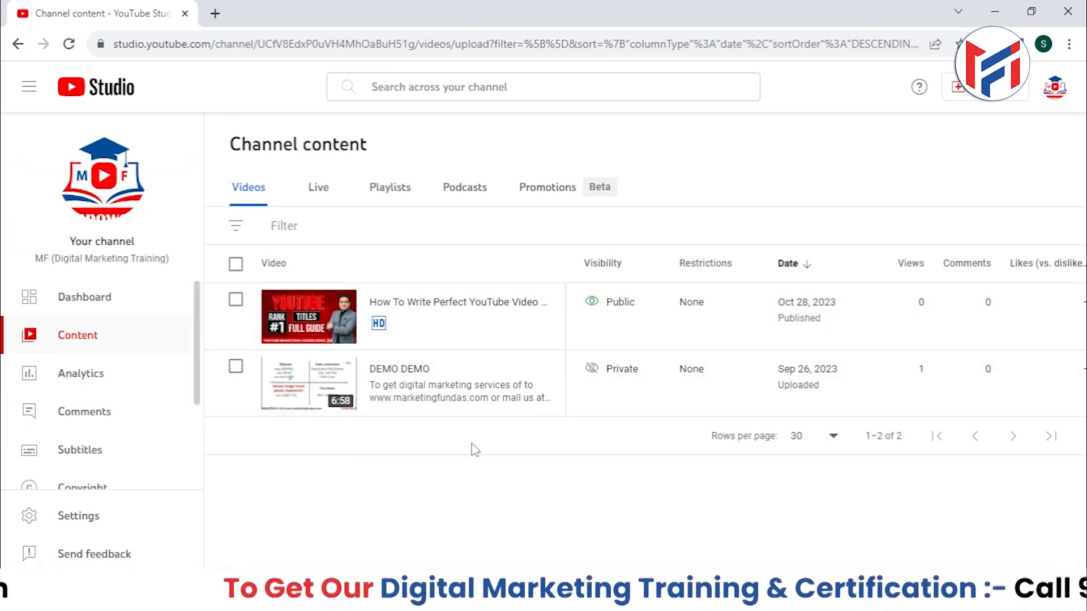